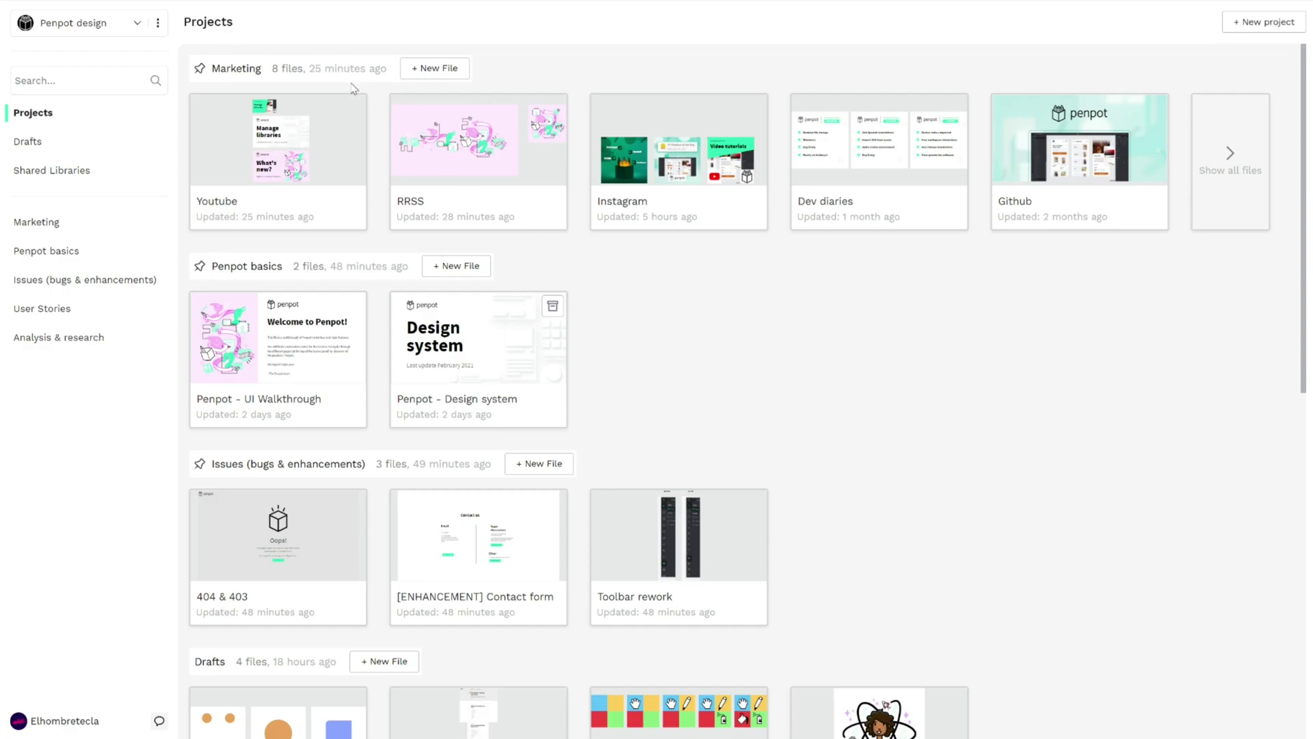
Create a new team named 'Test' from the team switcher menu.
left_click(138, 26)
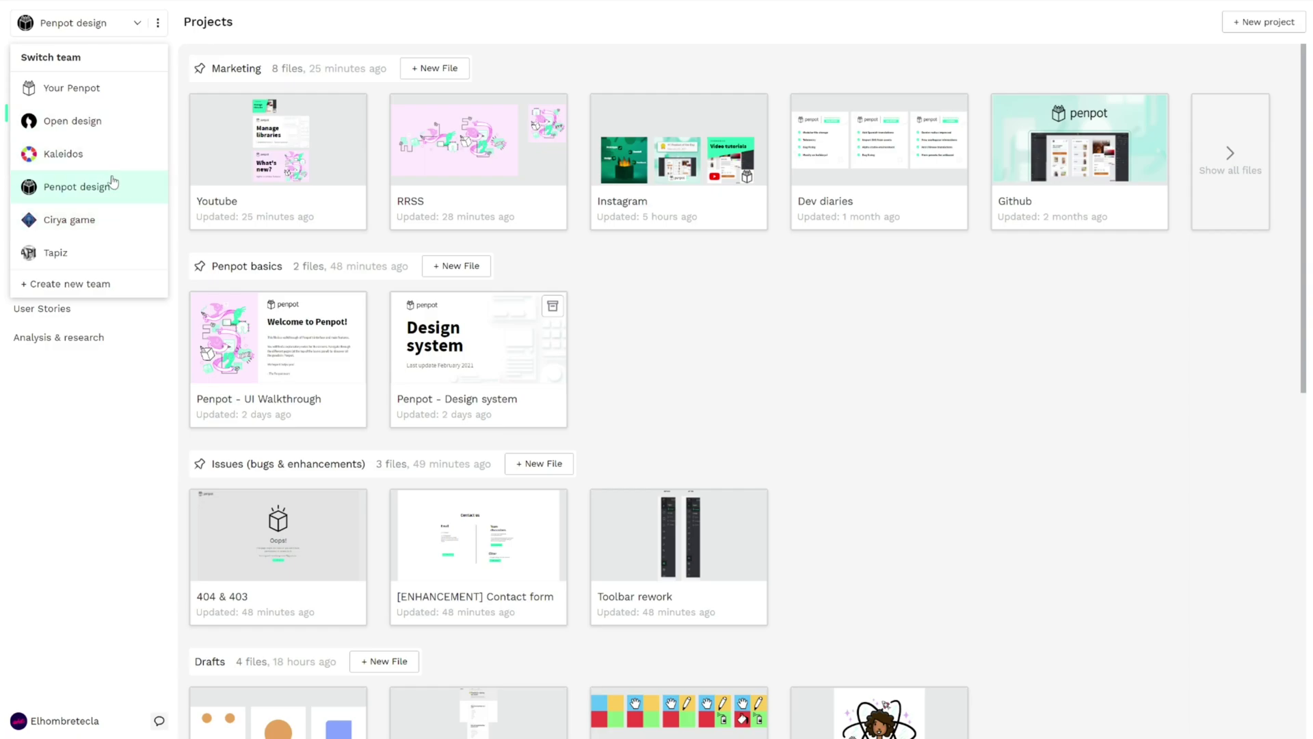
left_click(100, 292)
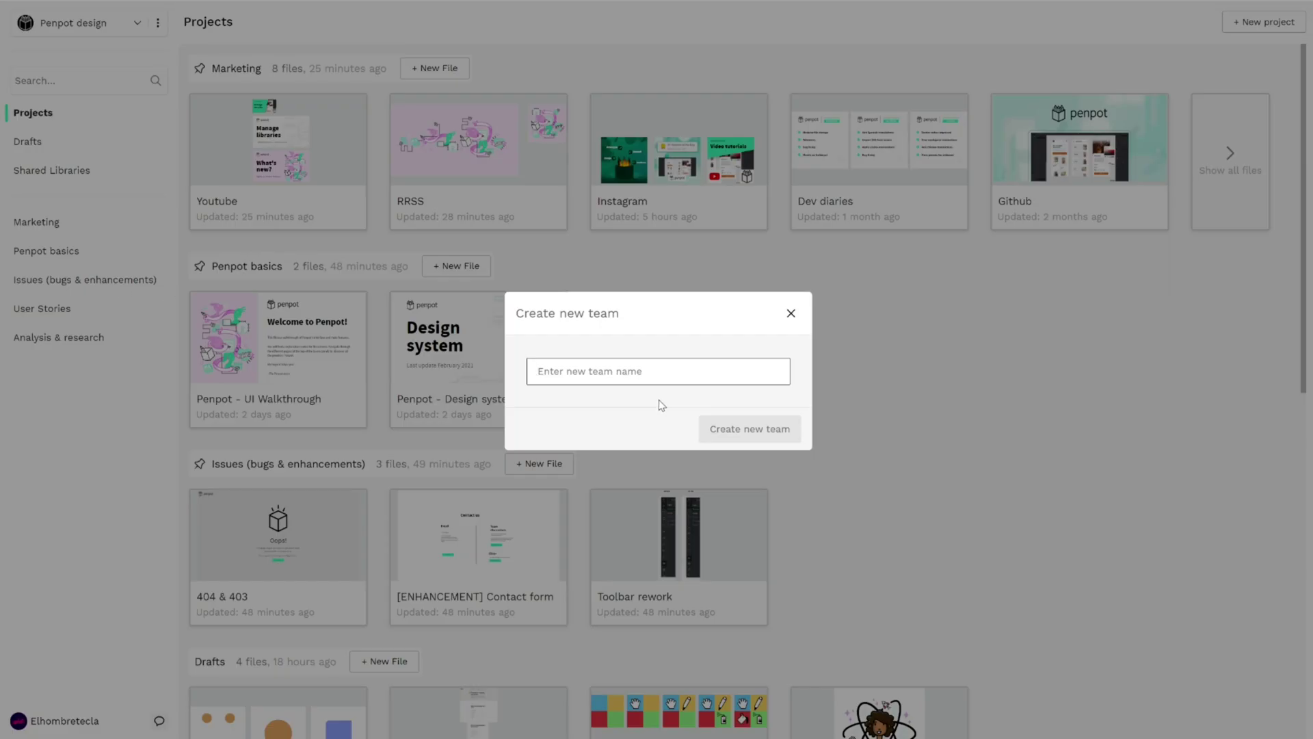
type("Tes")
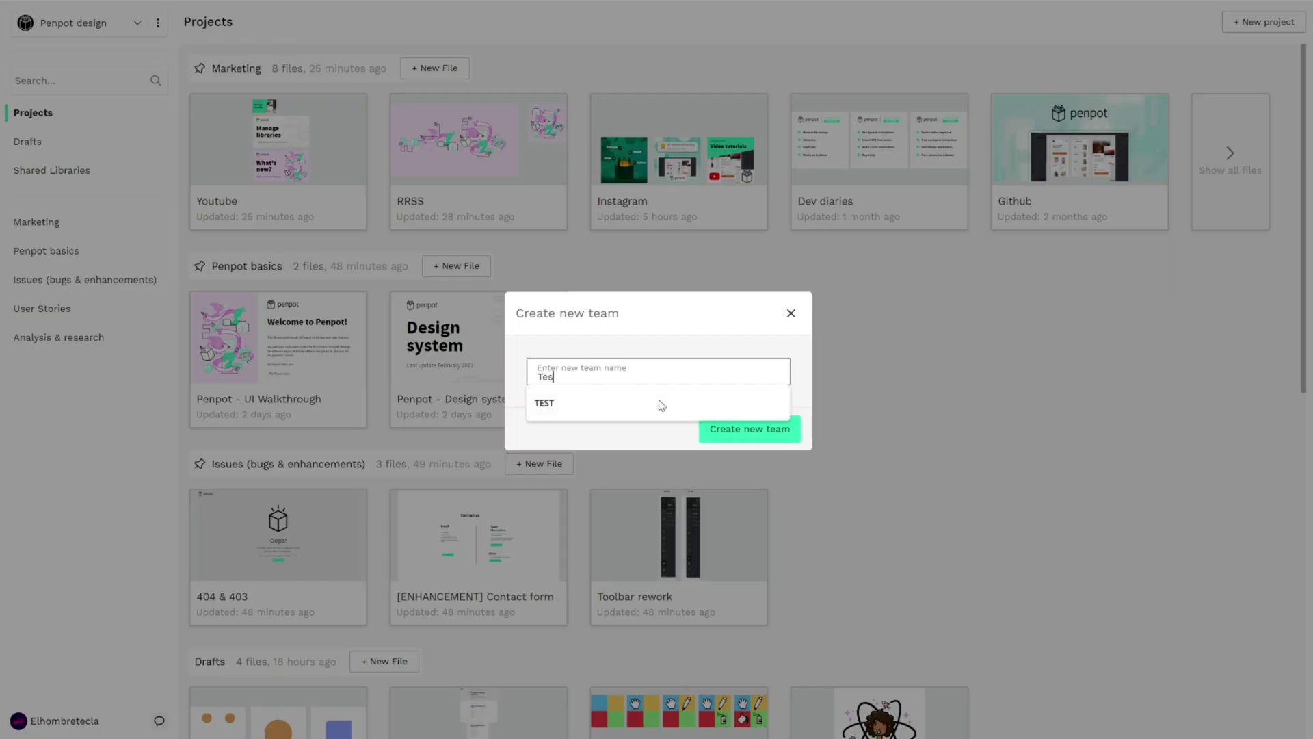
type("t")
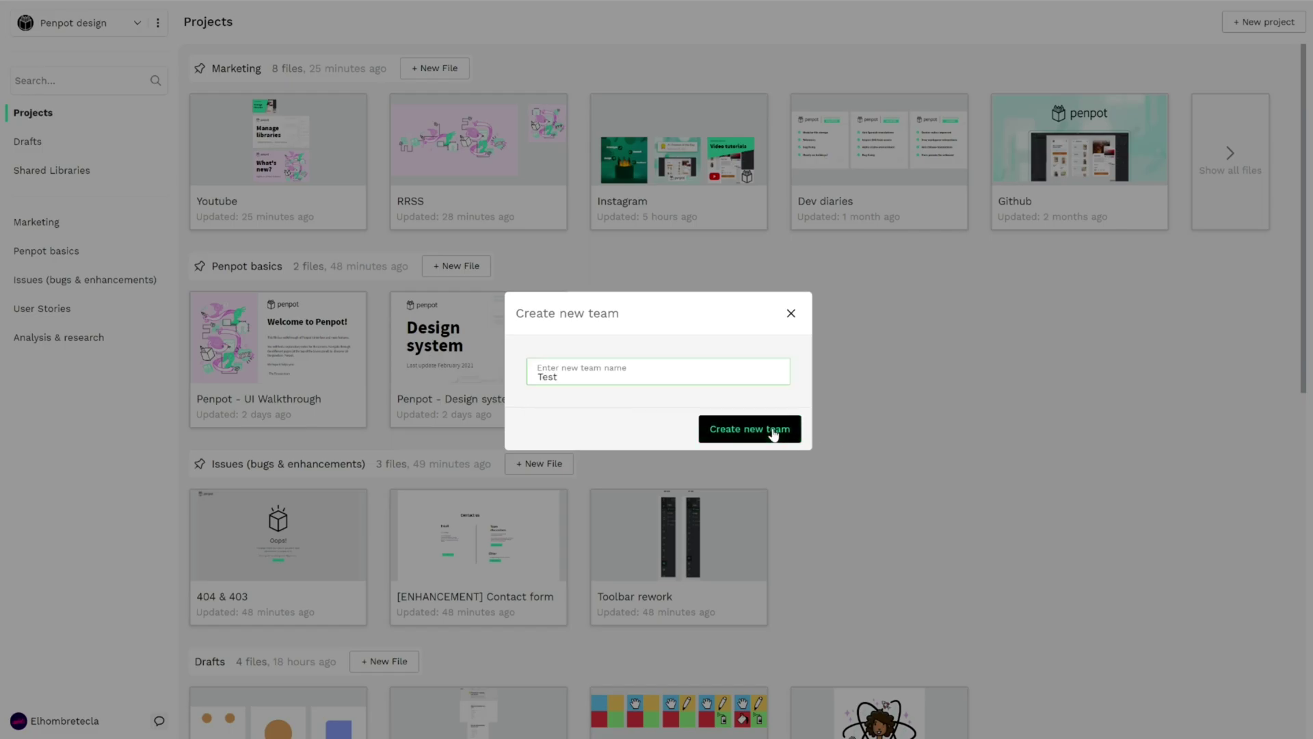
left_click(749, 429)
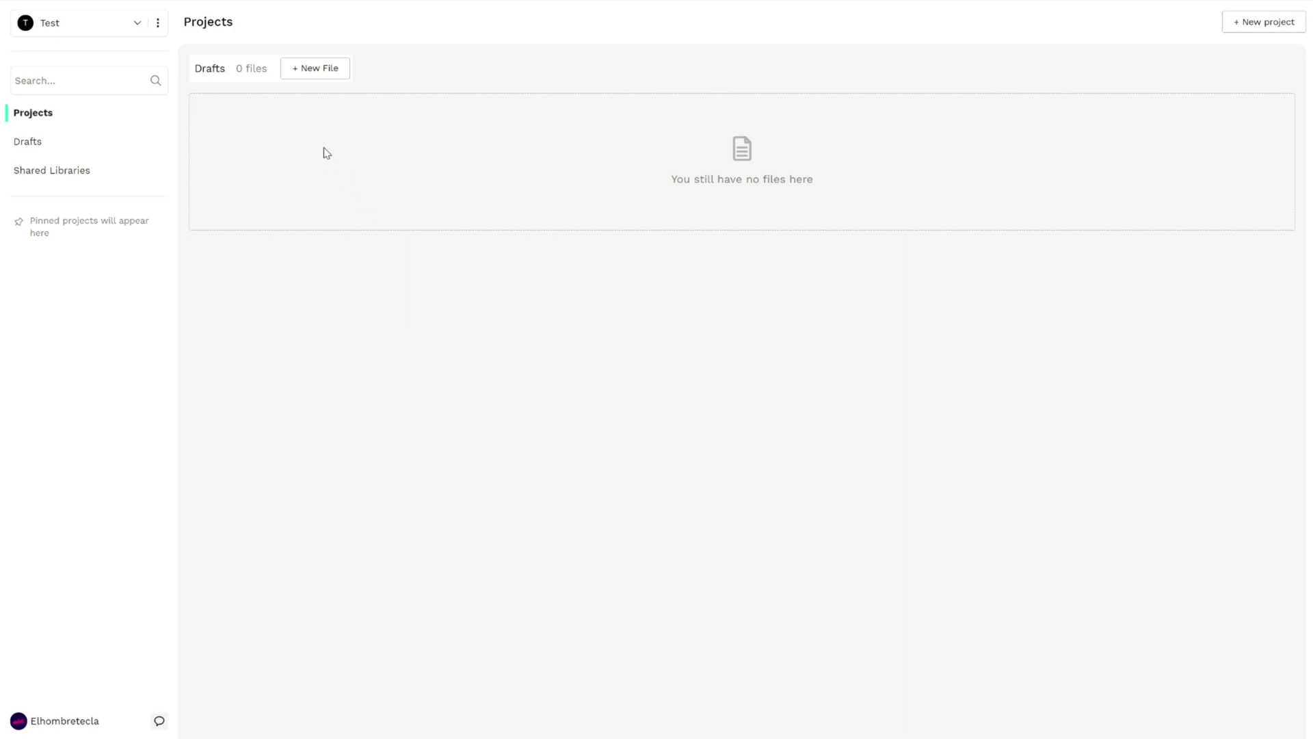
Open the three-dot options menu beside the Test team name.
left_click(157, 23)
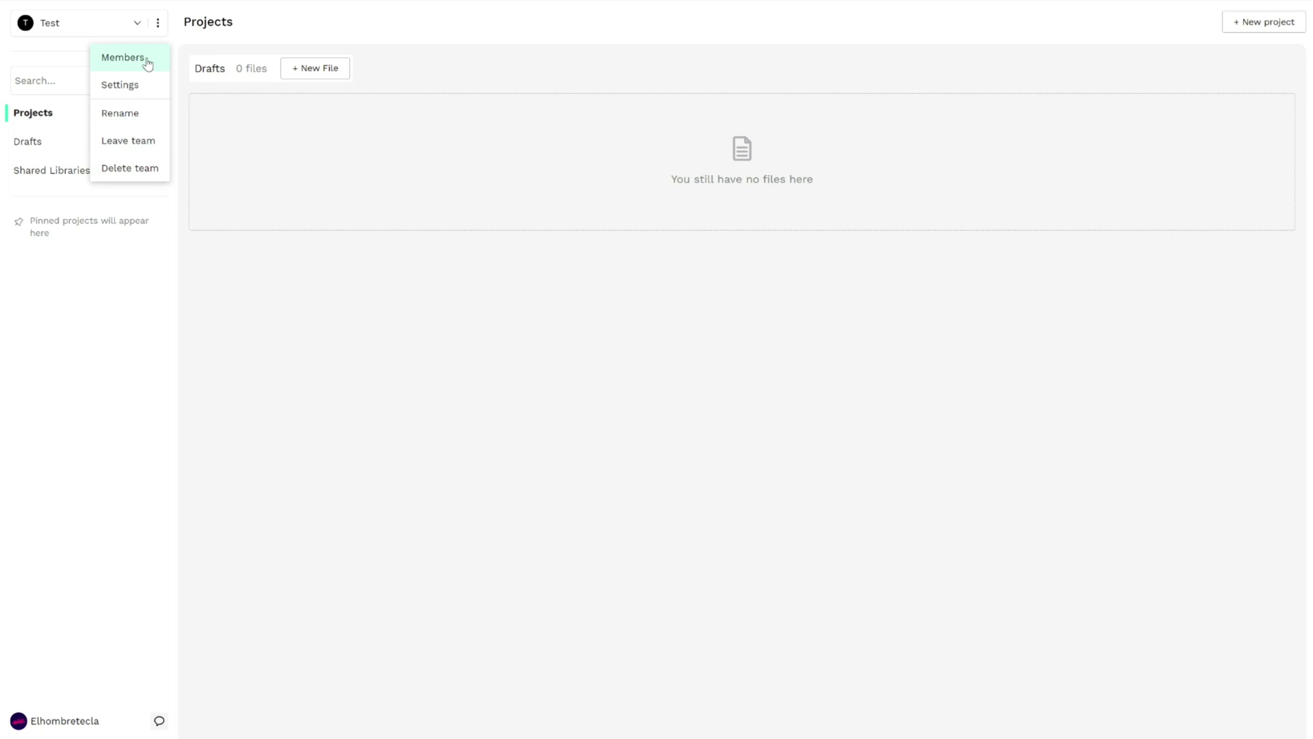
View the Test team members, open the invite form and preview its Role choices.
left_click(124, 58)
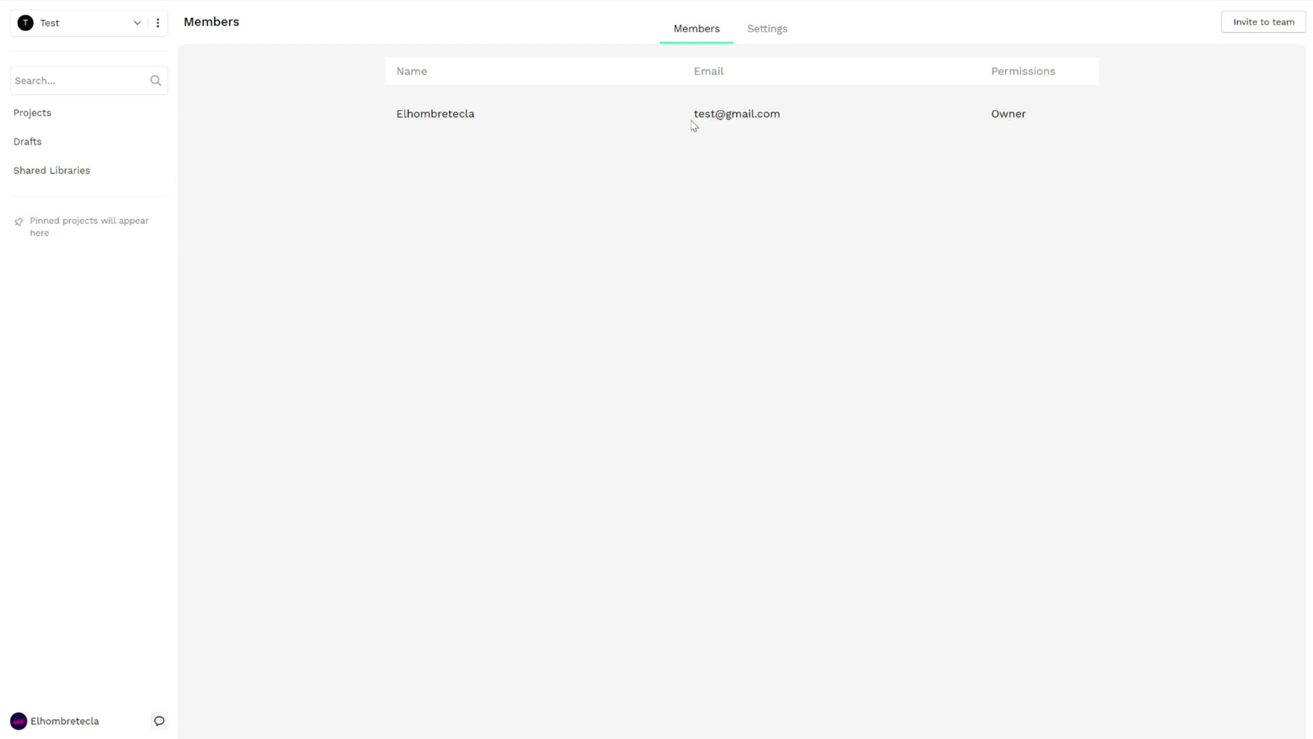
left_click(1257, 28)
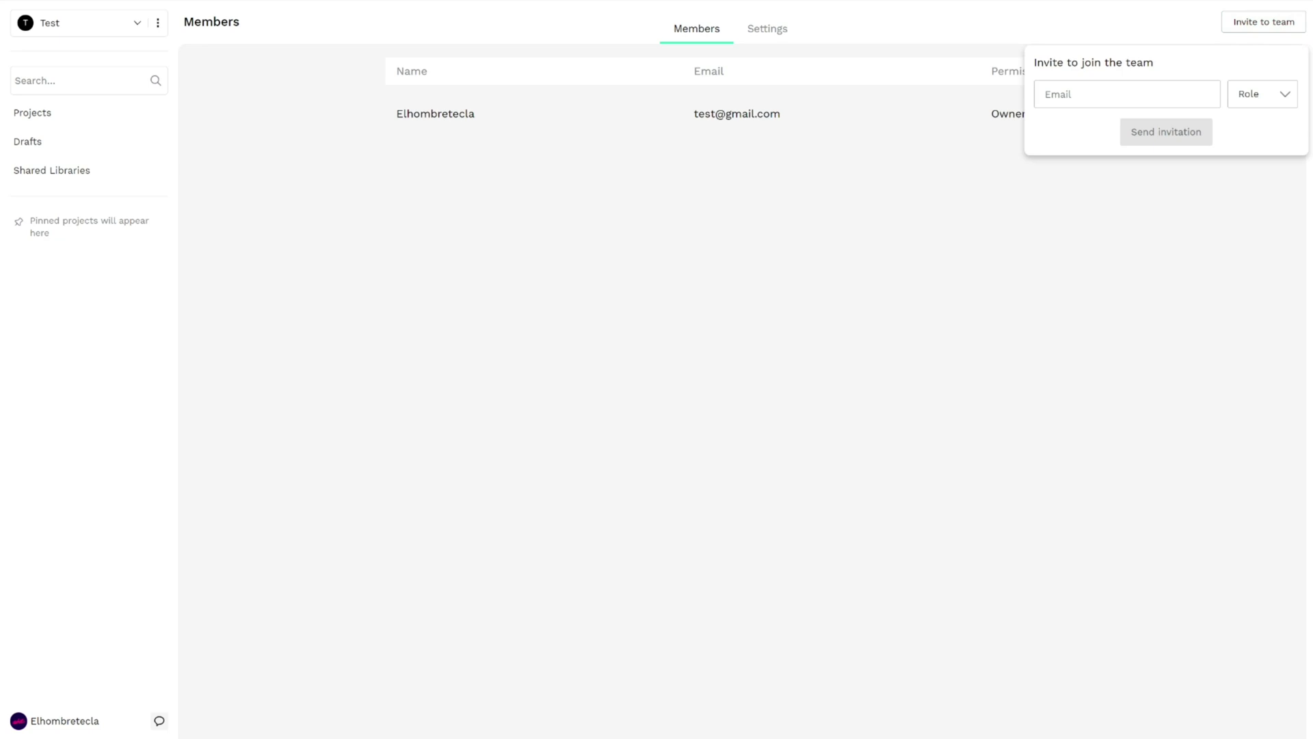
left_click(1282, 95)
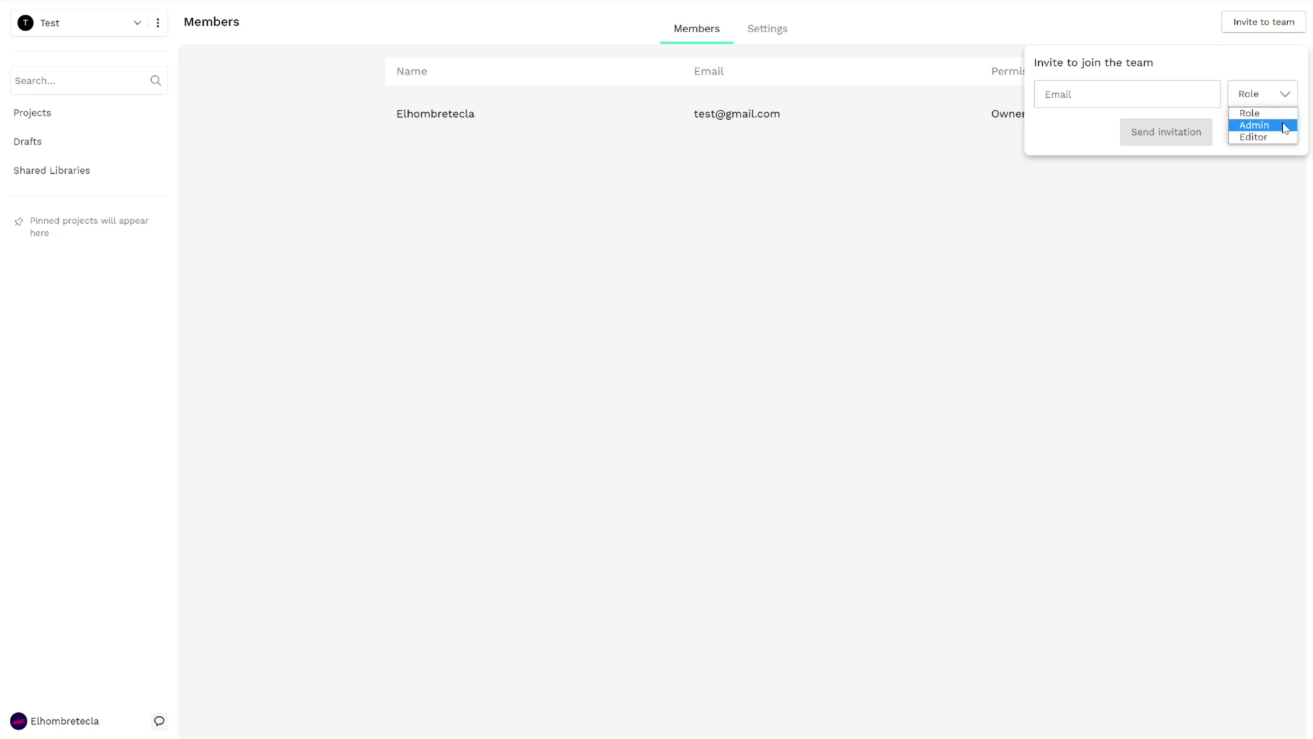
left_click(1165, 244)
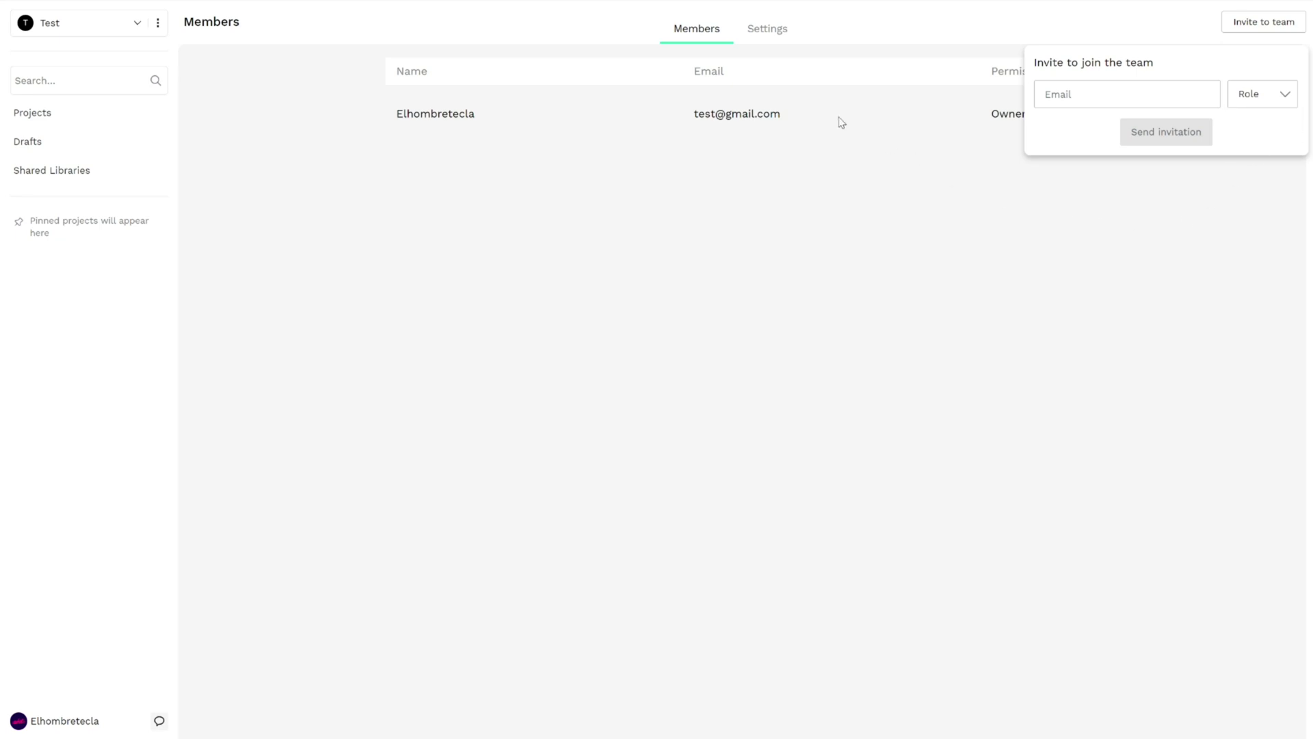
Switch to the Test team's Settings page showing team info, members and projects.
left_click(769, 29)
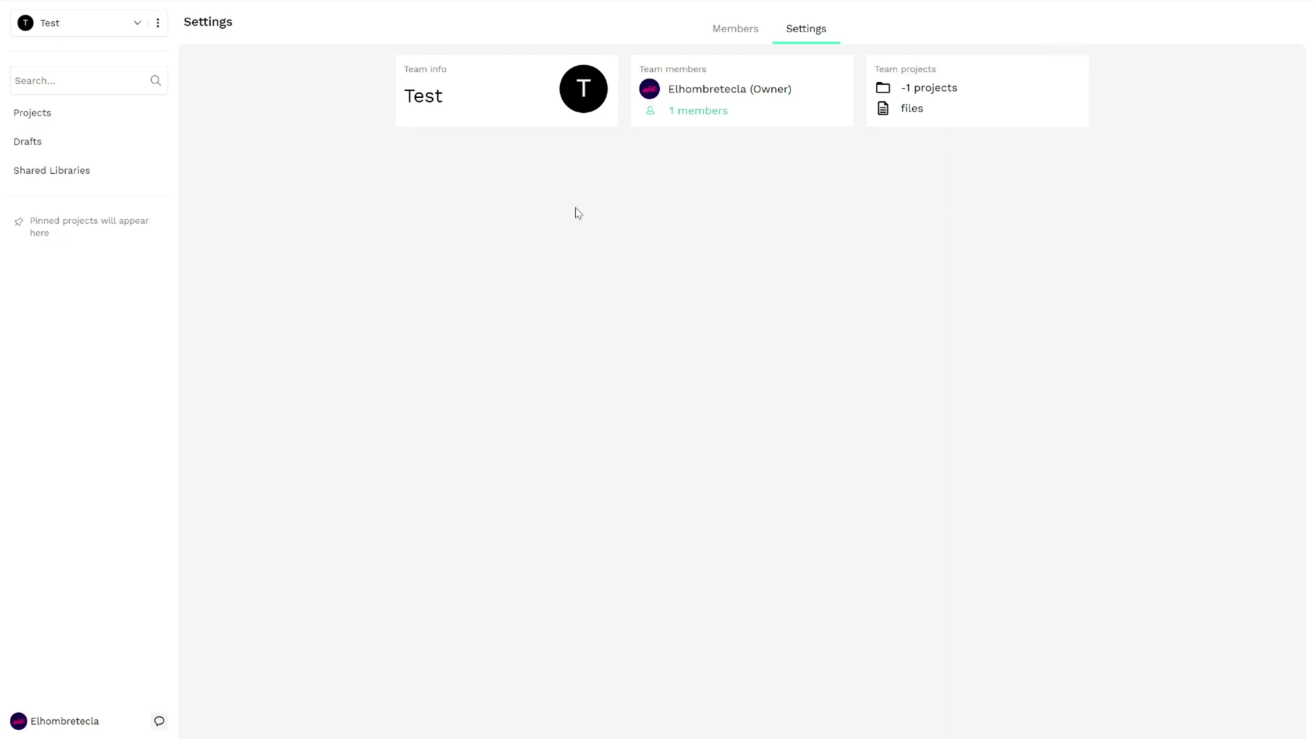